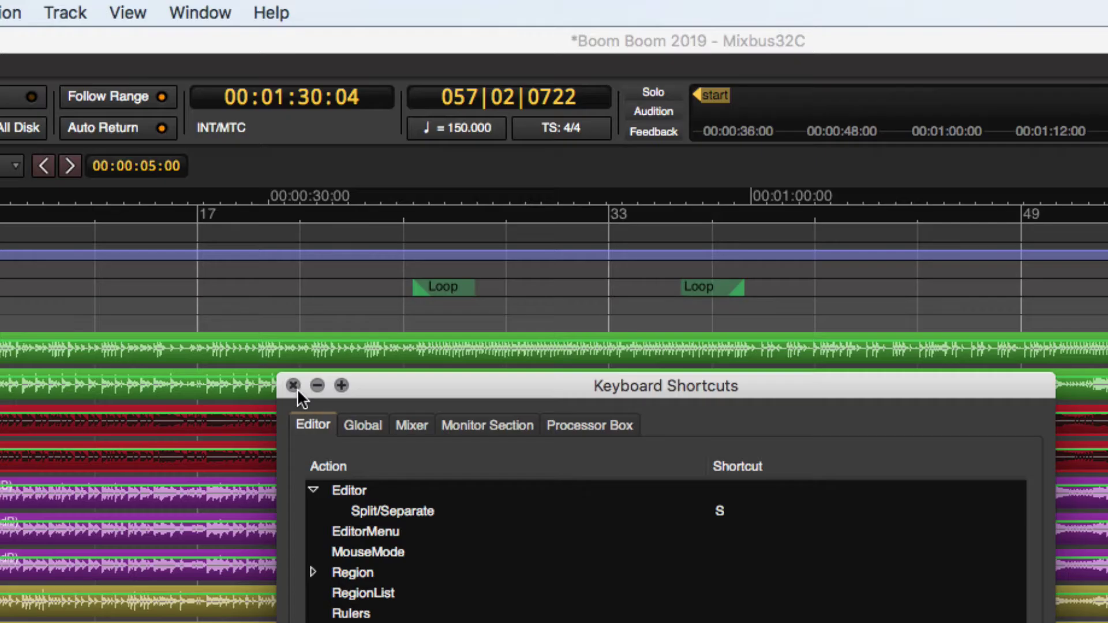
pyautogui.click(174, 47)
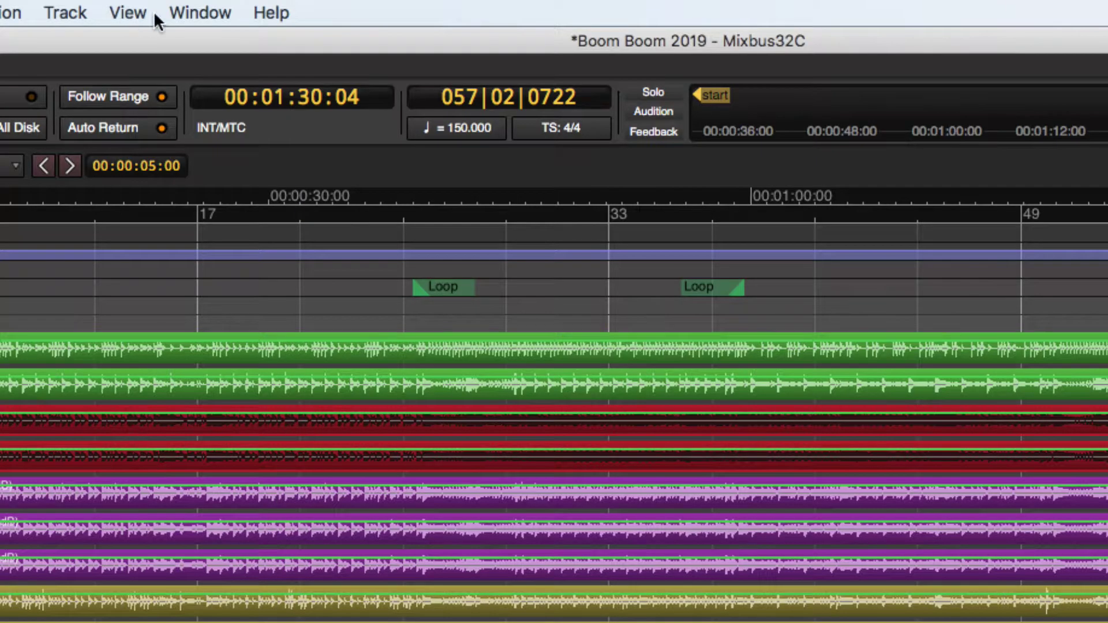
pyautogui.click(183, 13)
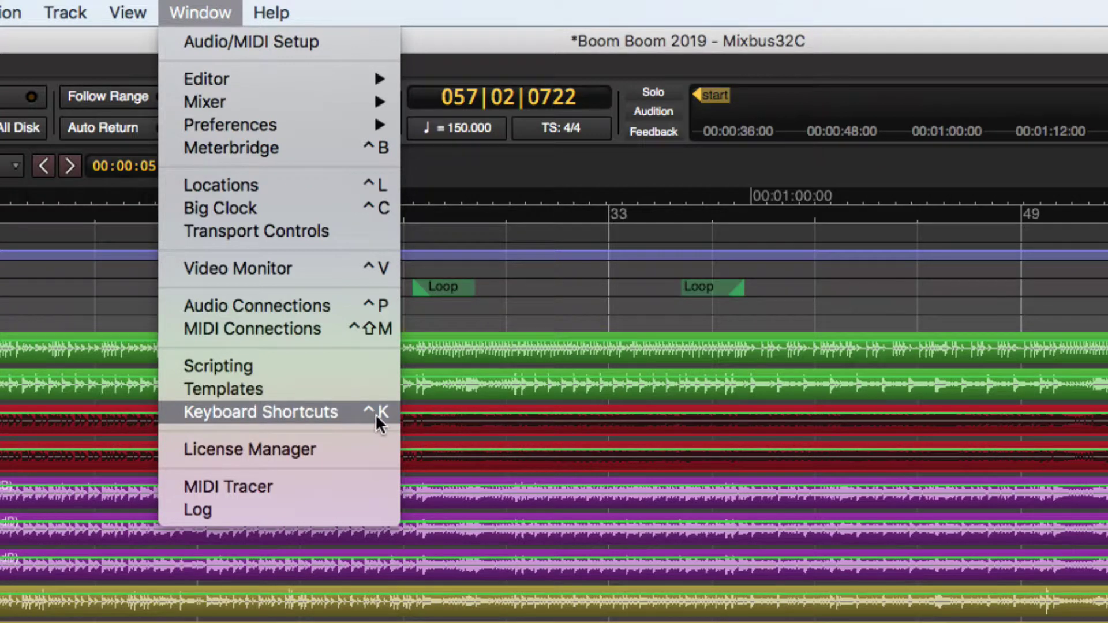
pyautogui.click(532, 52)
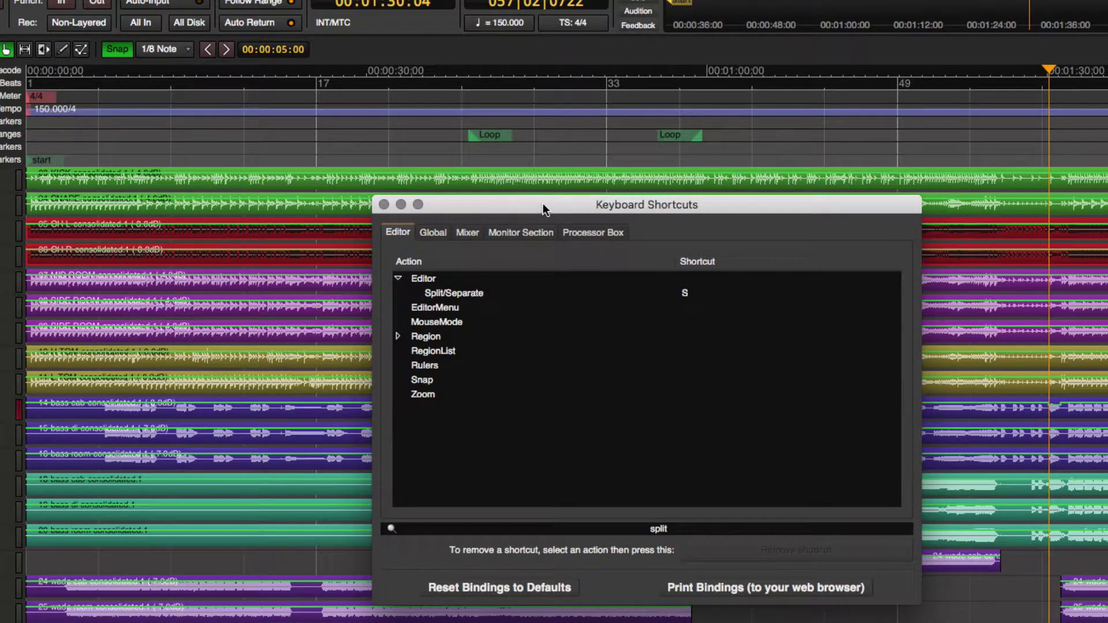
pyautogui.moveTo(542, 205); pyautogui.dragTo(498, 144)
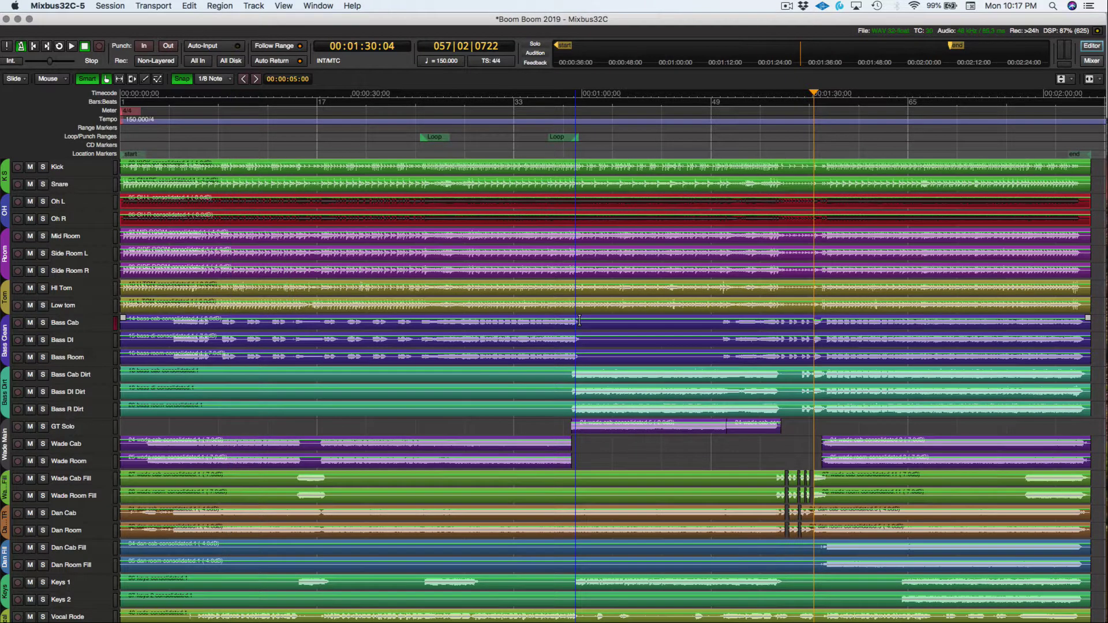
# Fit the Bass Cab, Bass DI and Bass Room tracks to the editor, keeping the edit point on Mouse.
pyautogui.moveTo(575, 323); pyautogui.dragTo(815, 360)
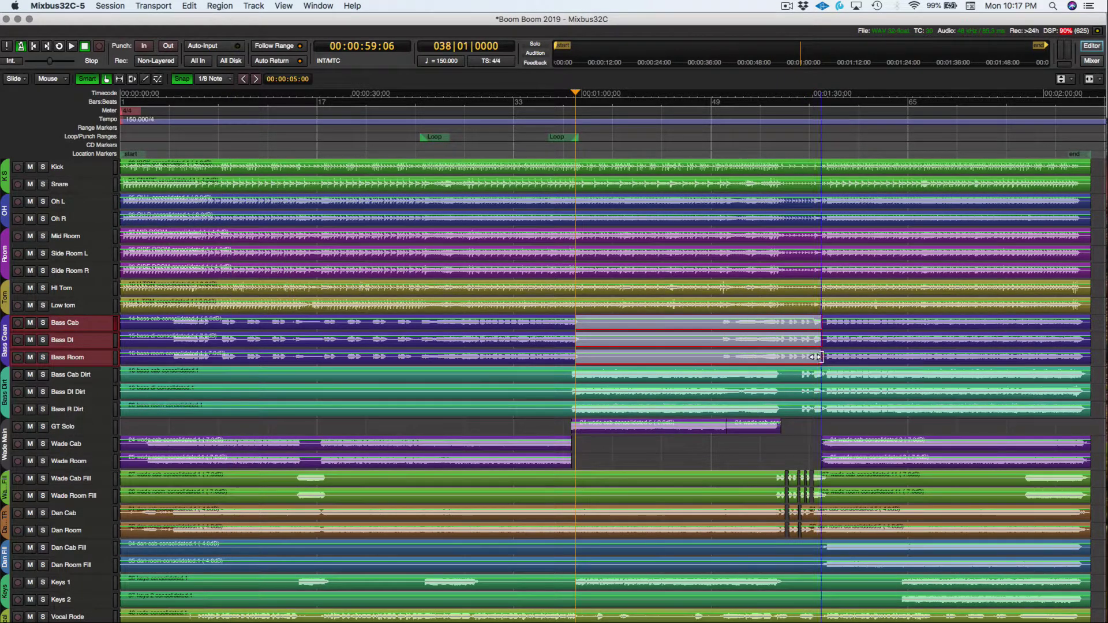
pyautogui.press('f')
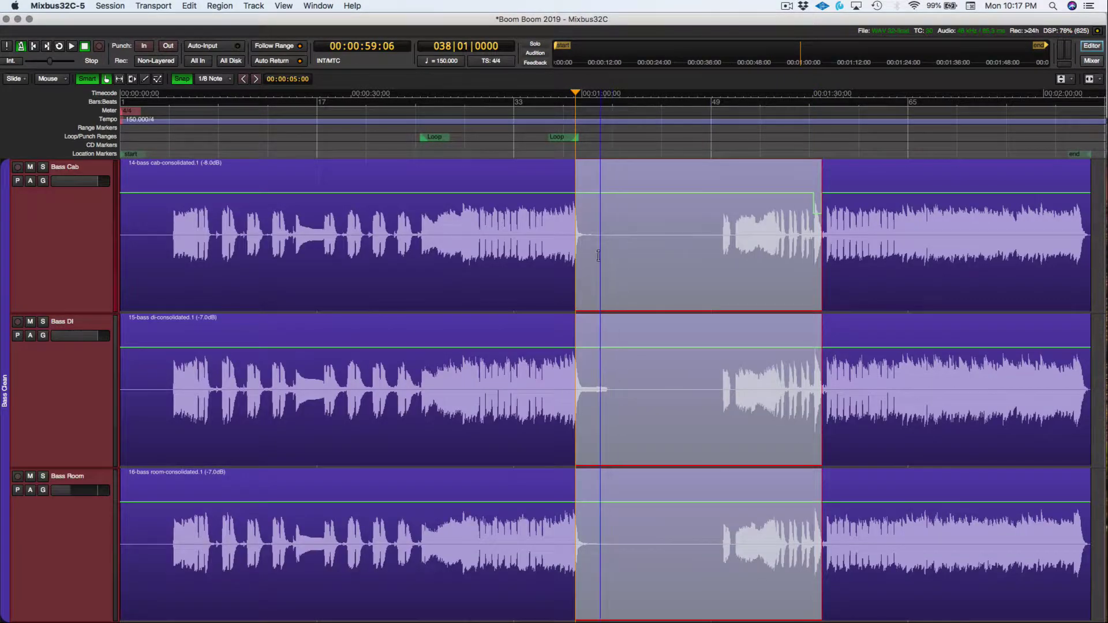
pyautogui.press('Escape')
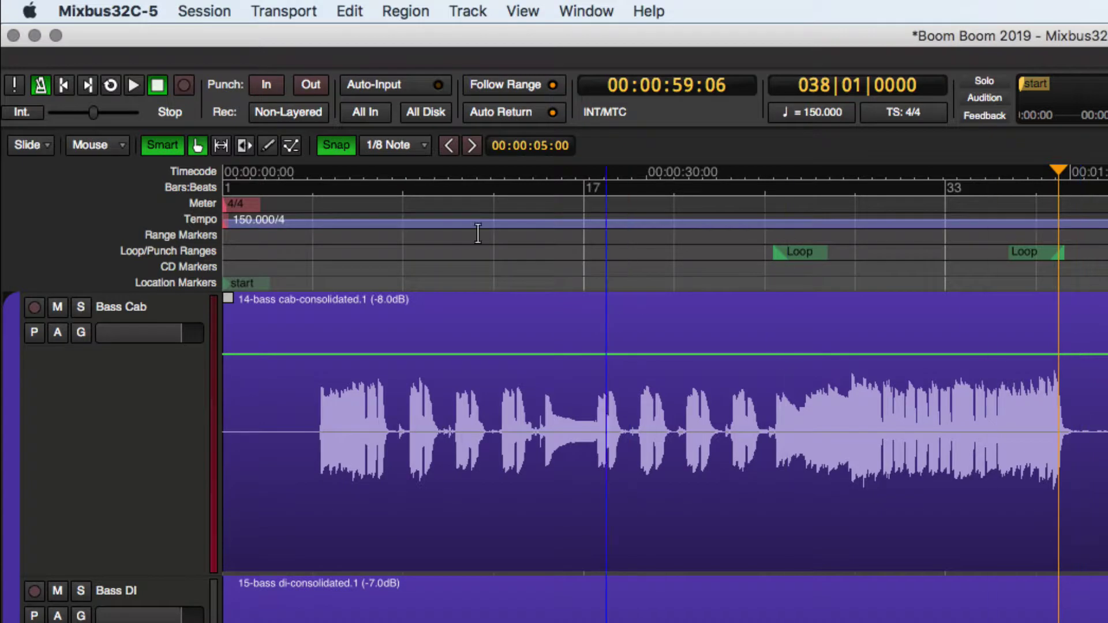
pyautogui.click(86, 146)
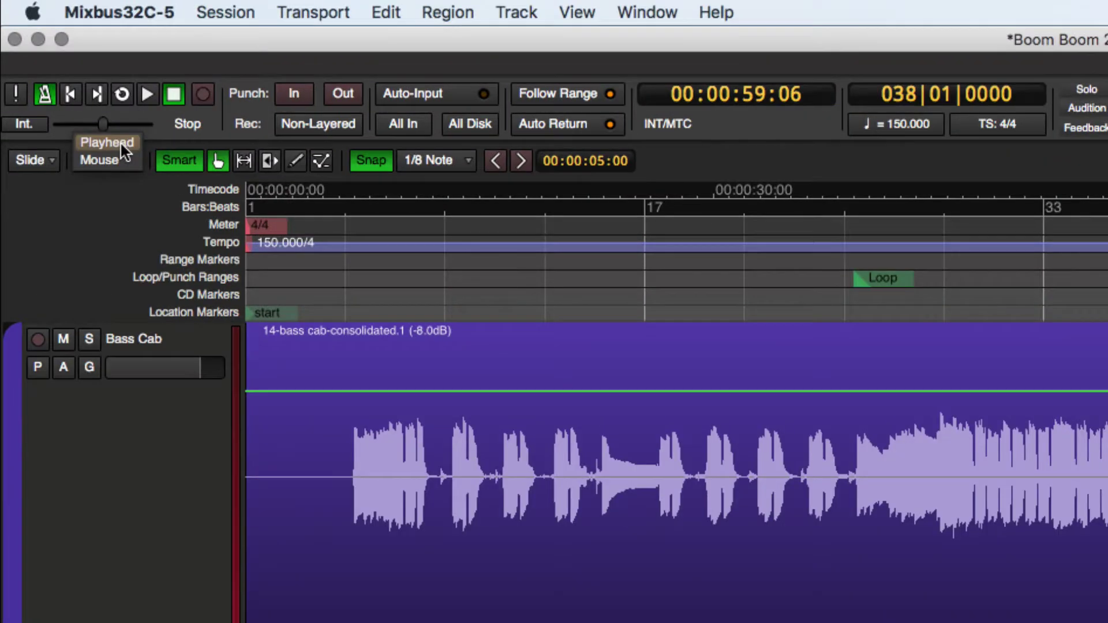
pyautogui.click(123, 161)
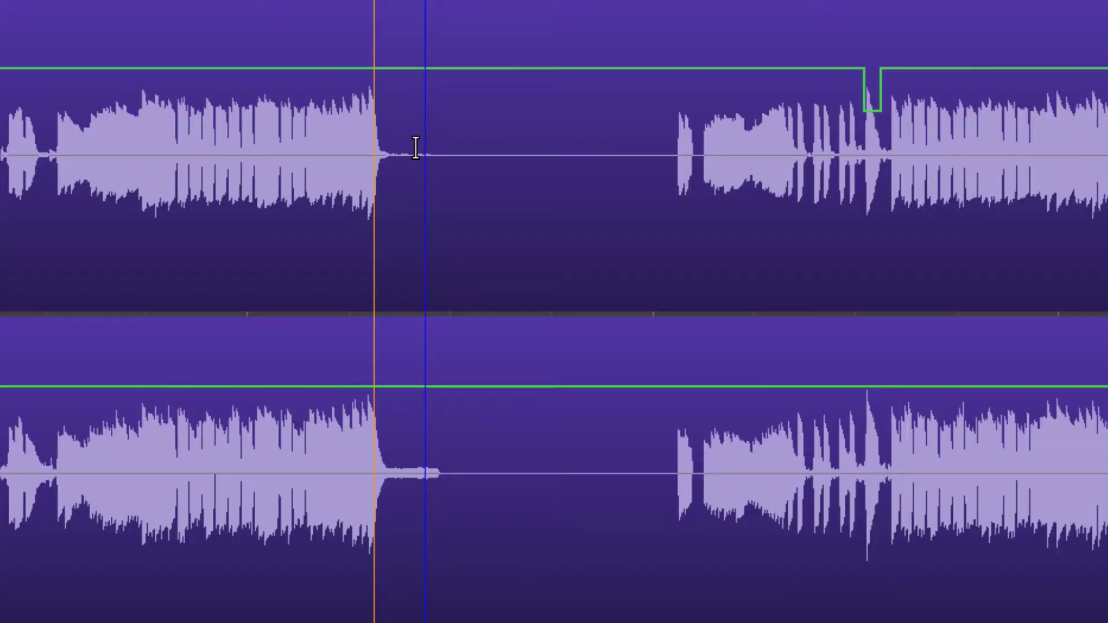
# Split the Bass Cab region, delete its silent section, and trim the neighbouring region edges.
pyautogui.moveTo(440, 173)
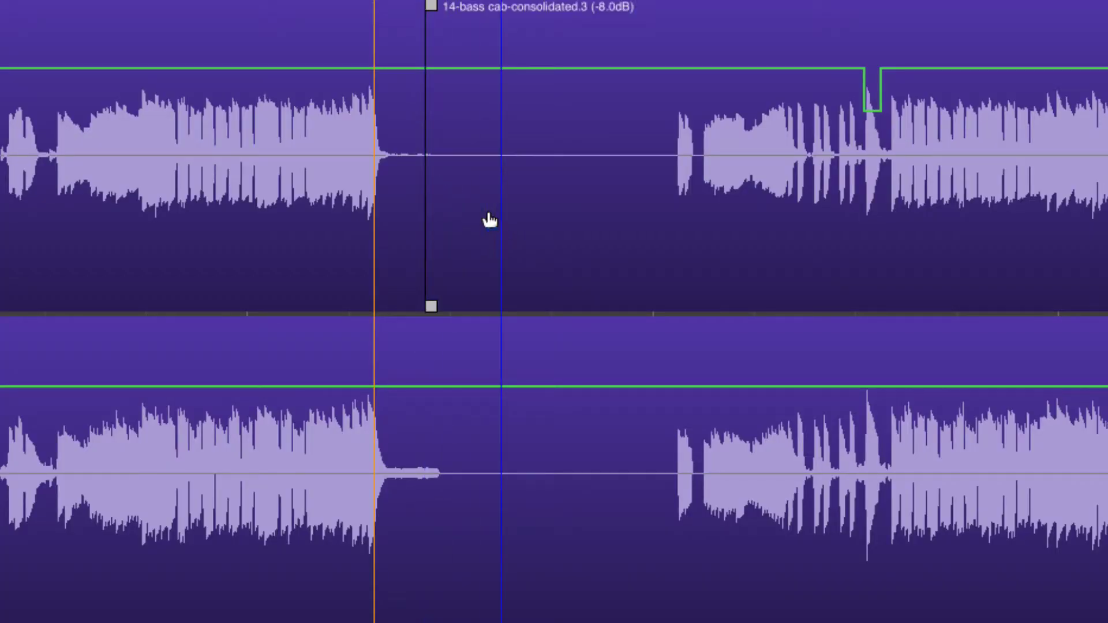
pyautogui.click(450, 173)
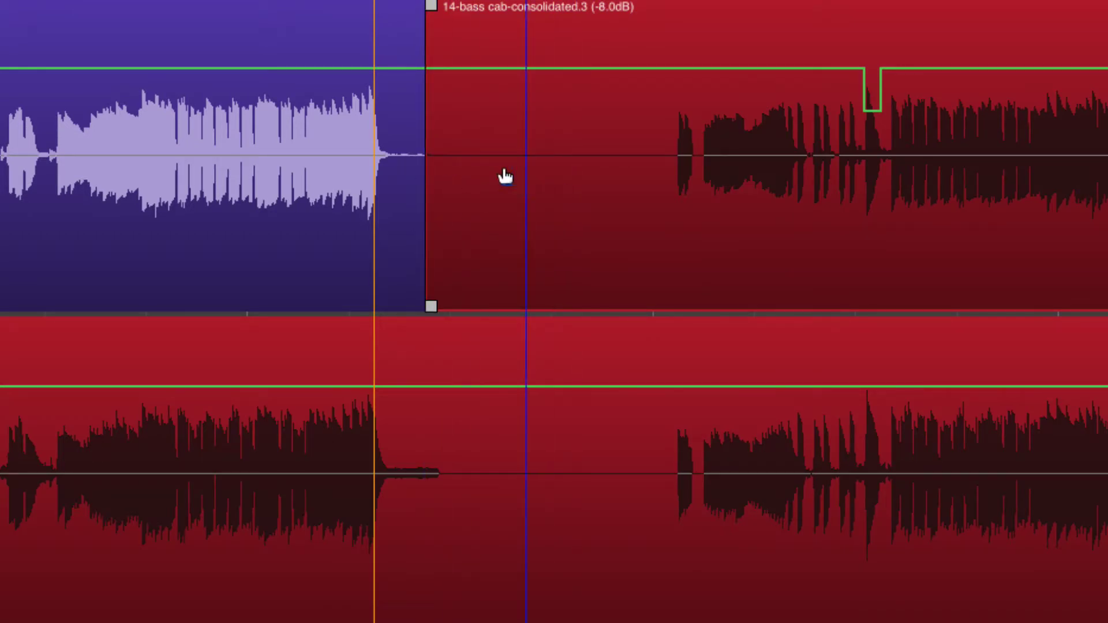
pyautogui.press('s')
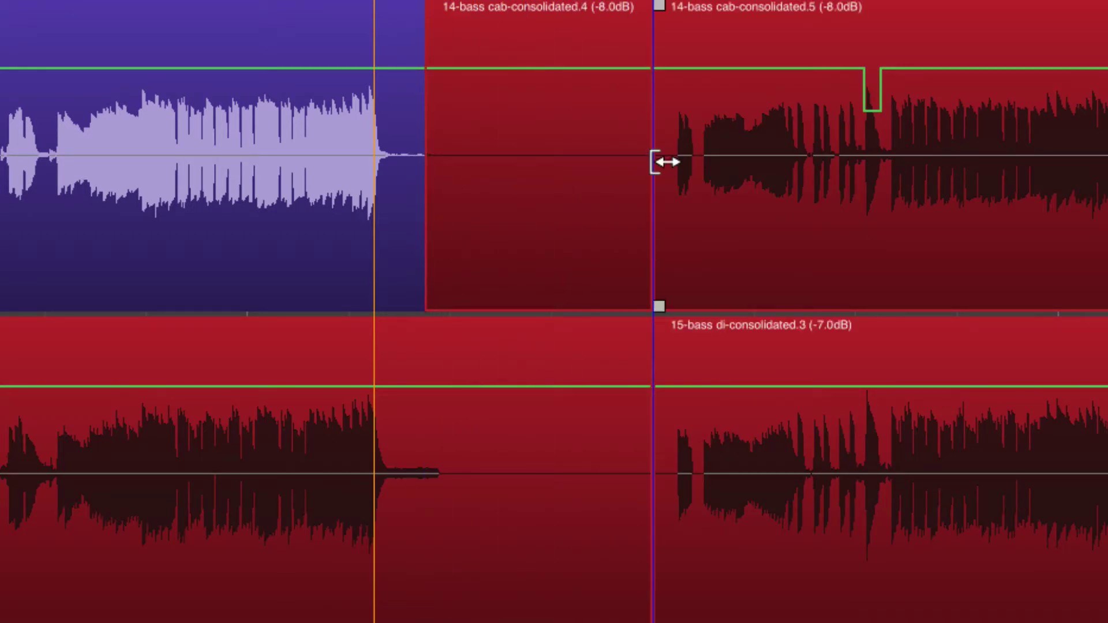
pyautogui.click(610, 254)
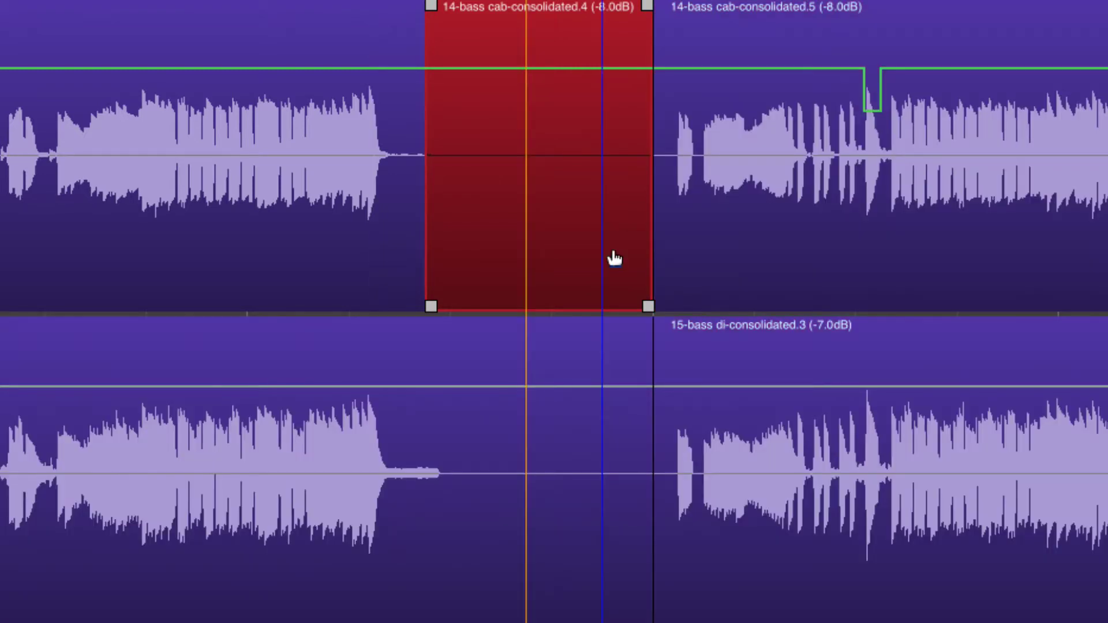
pyautogui.press('Delete')
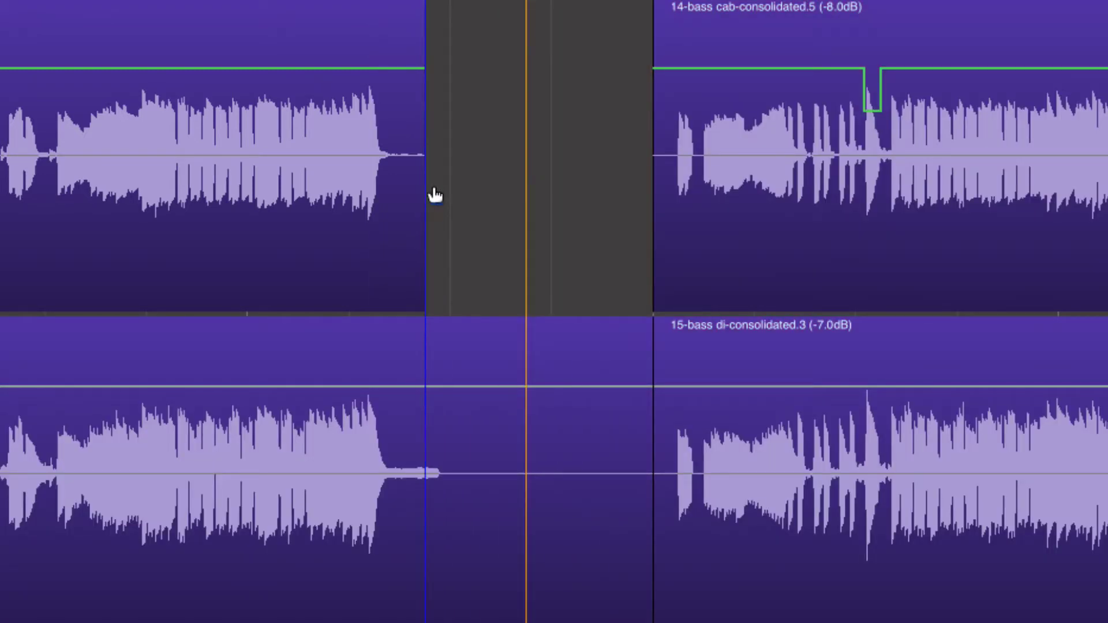
pyautogui.moveTo(411, 178); pyautogui.dragTo(390, 176)
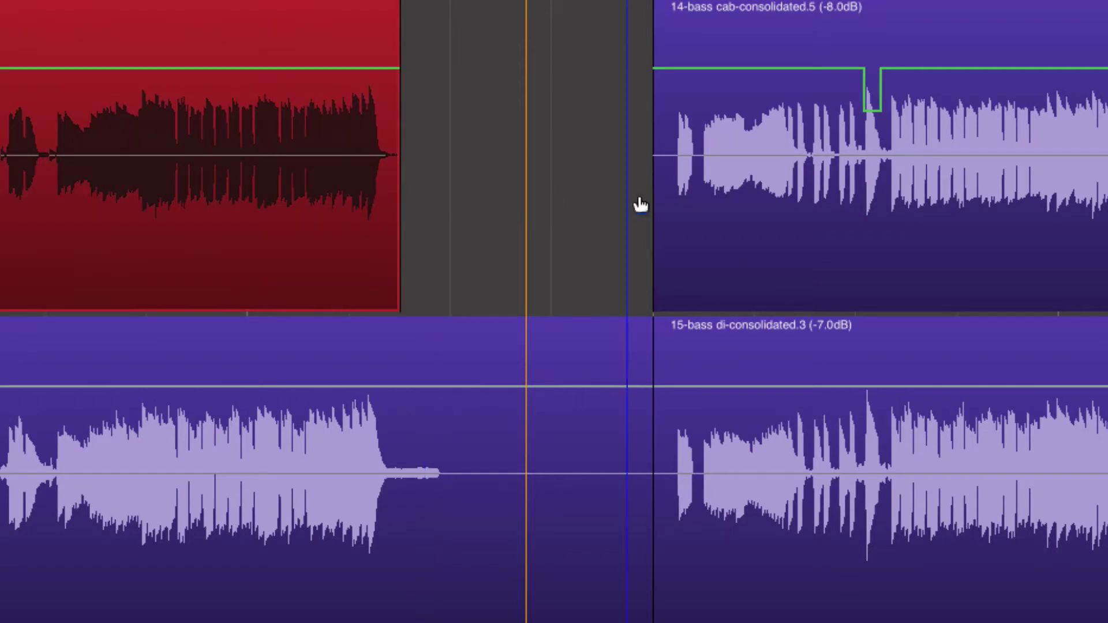
pyautogui.moveTo(663, 192); pyautogui.dragTo(675, 197)
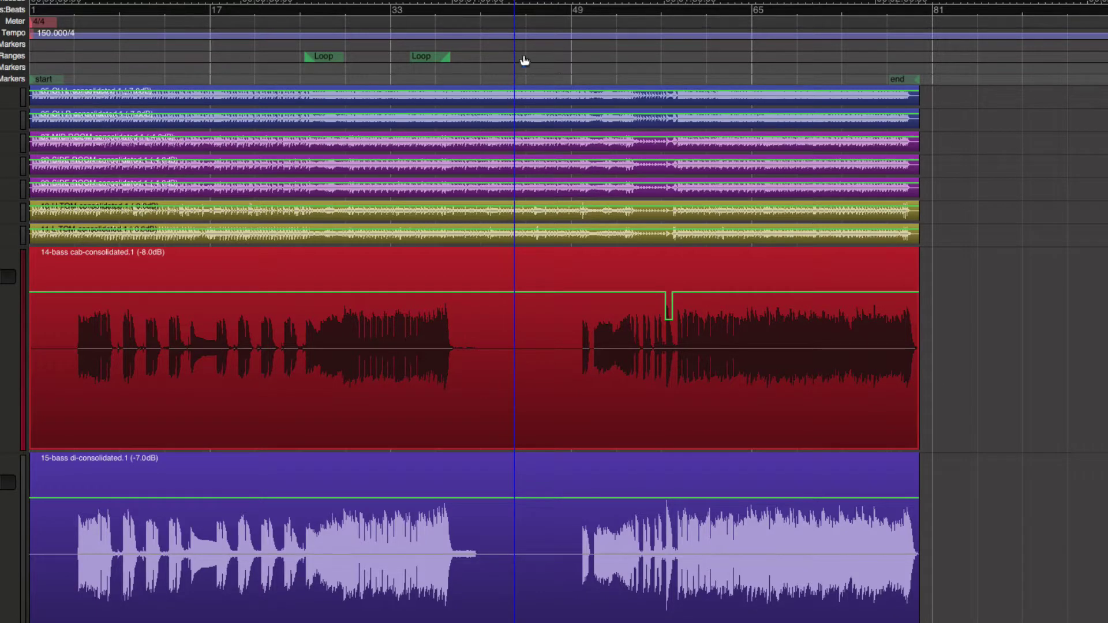
# Split the Bass Cab region at bars 40 and 49 and delete the middle piece.
pyautogui.click(552, 65)
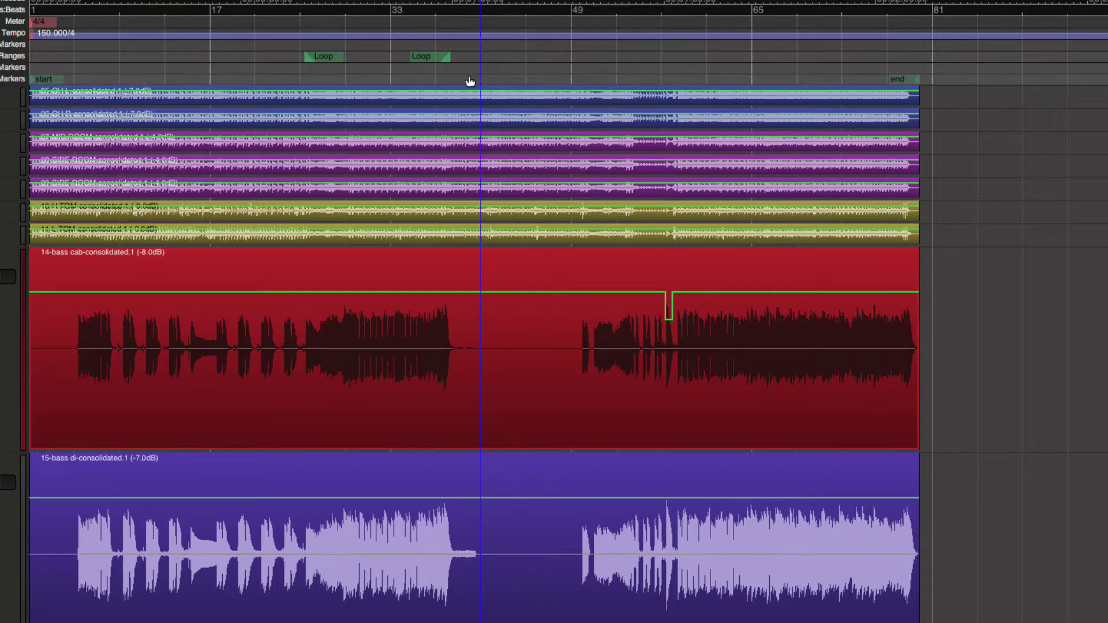
pyautogui.click(470, 75)
pyautogui.press('s')
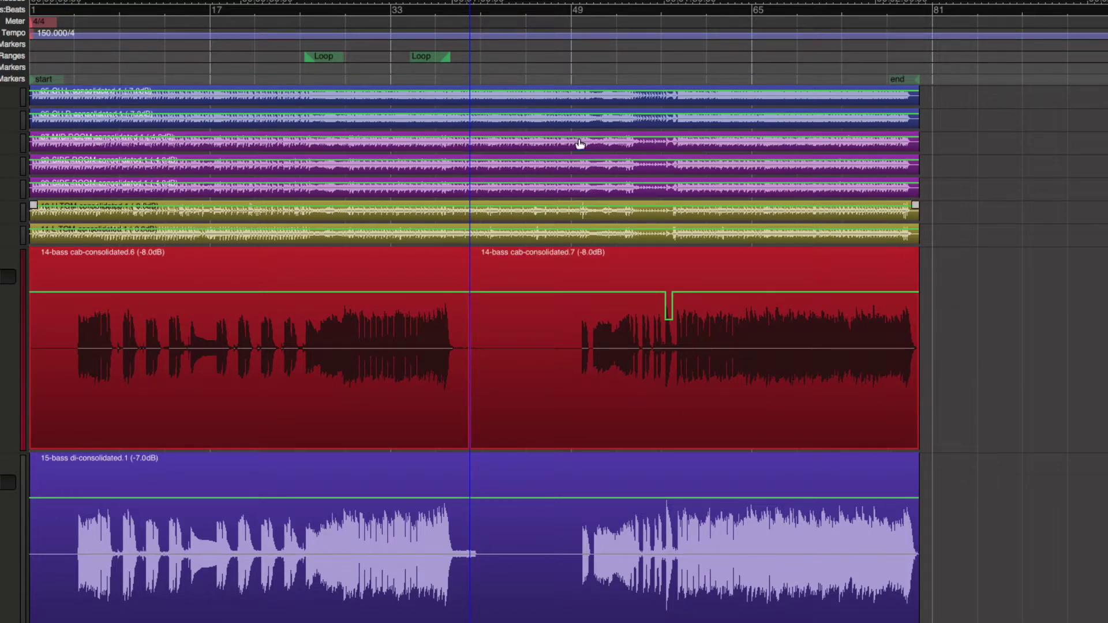
pyautogui.click(567, 80)
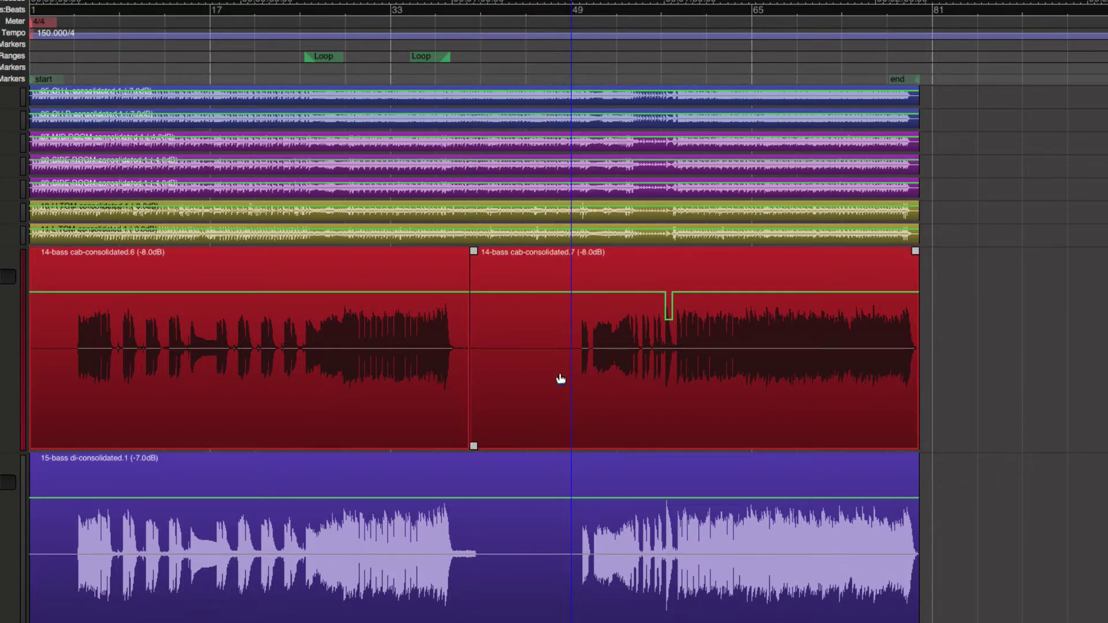
pyautogui.press('s')
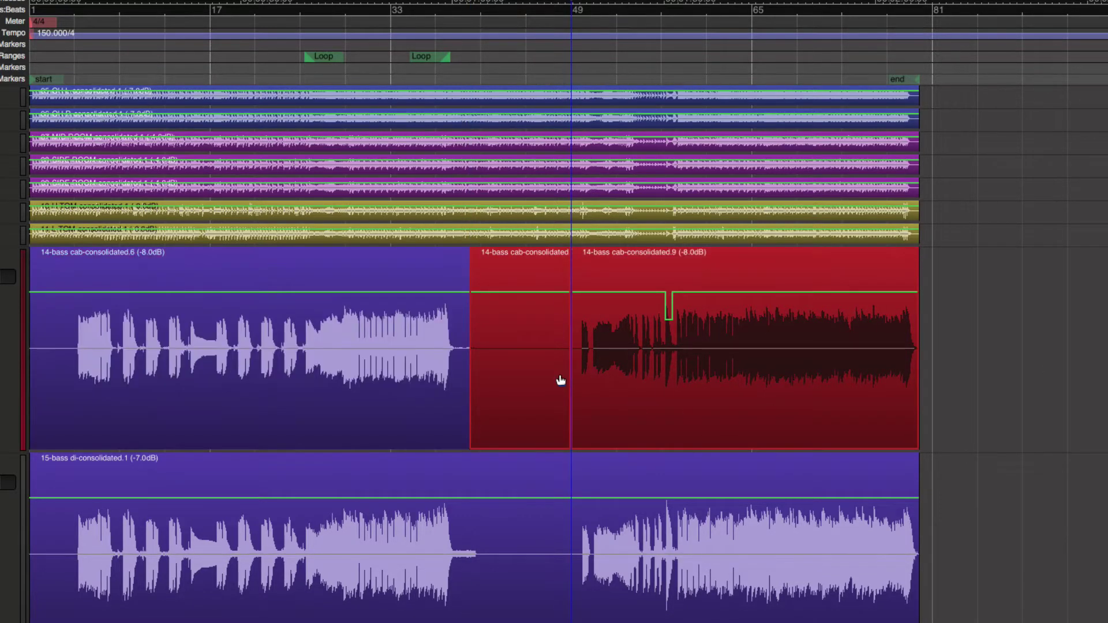
pyautogui.click(497, 402)
pyautogui.press('Delete')
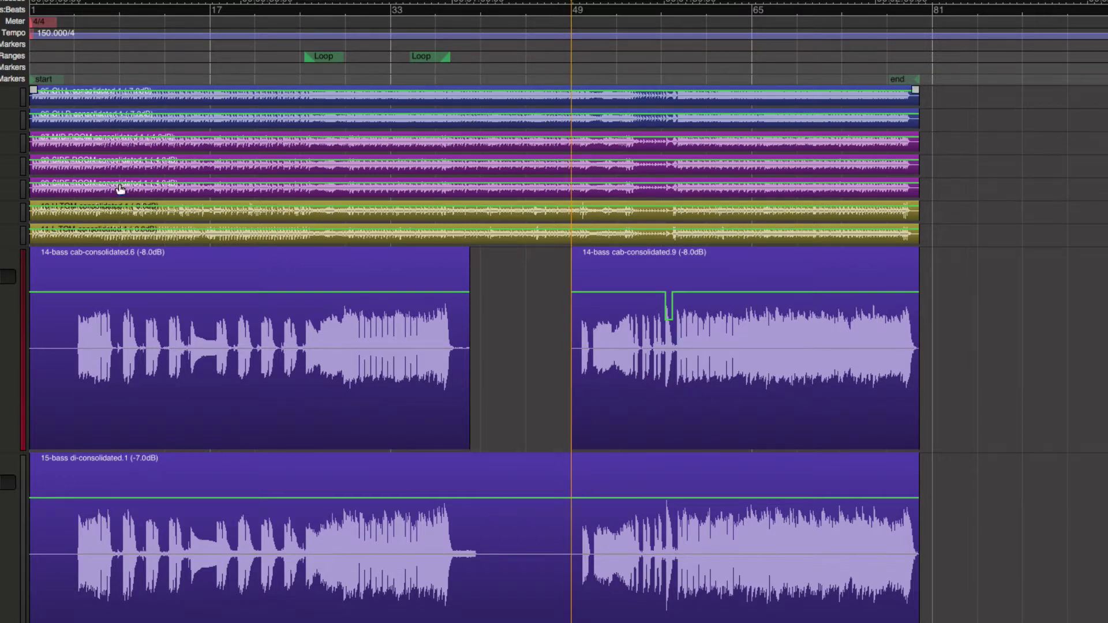
# Split Bass DI at bar 40 and after bar 49, delete the middle piece, and zoom to session.
pyautogui.scroll(4, 493, 65)
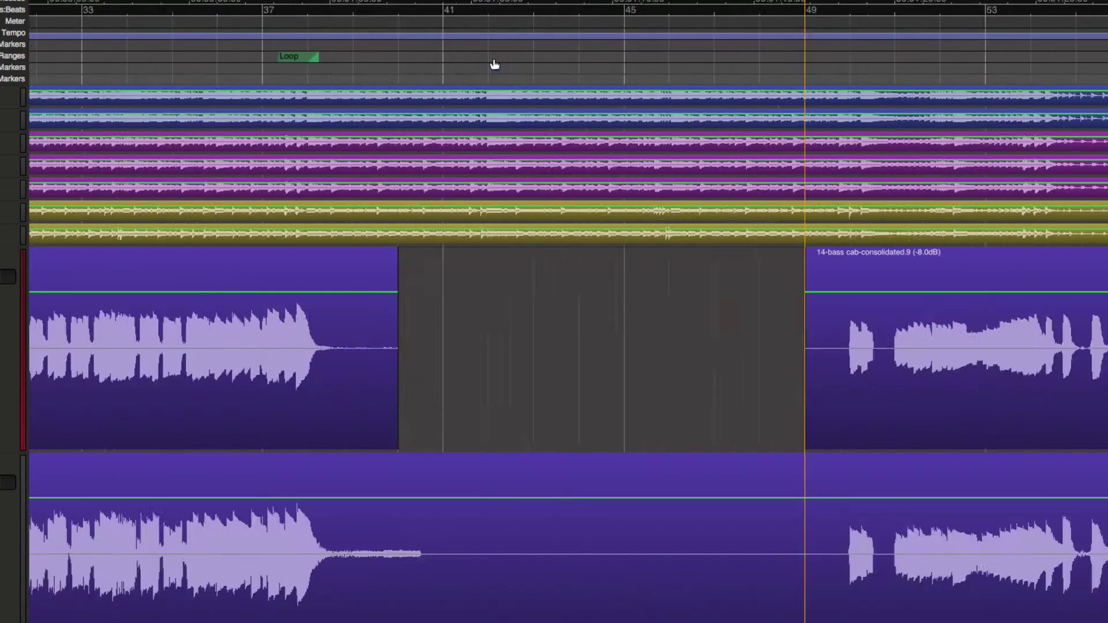
pyautogui.scroll(-4, 493, 67)
pyautogui.scroll(5, 492, 67)
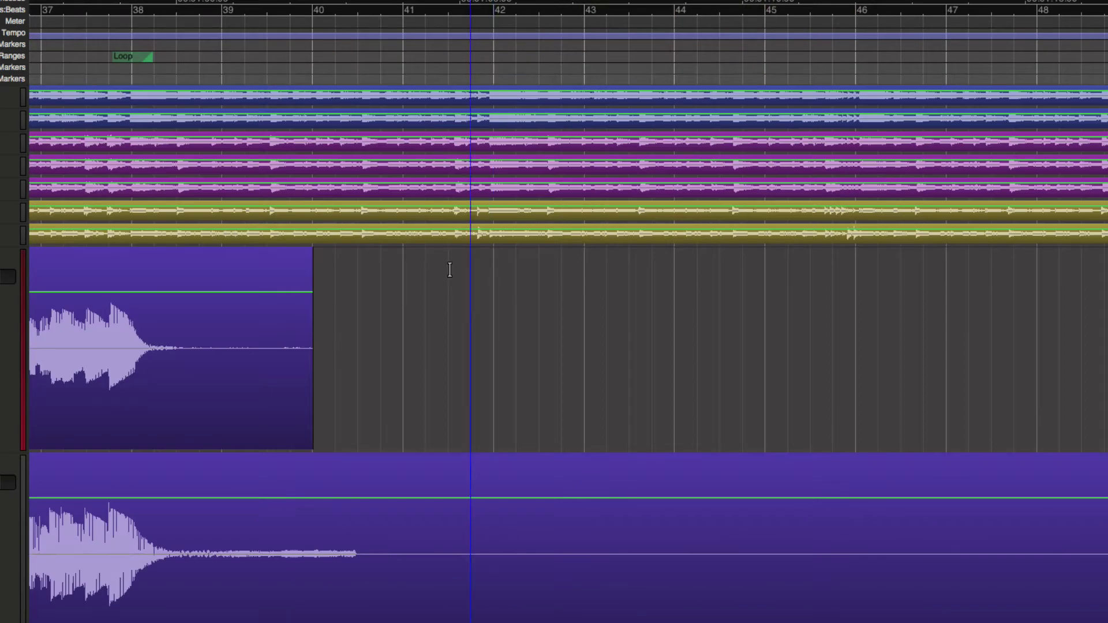
pyautogui.click(366, 555)
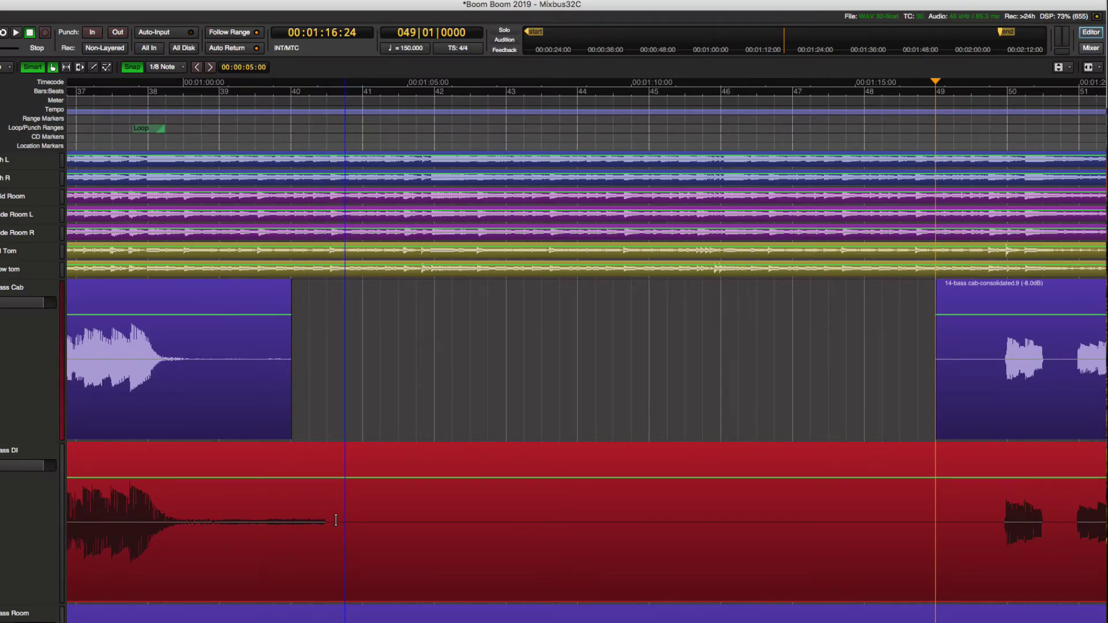
pyautogui.press('s')
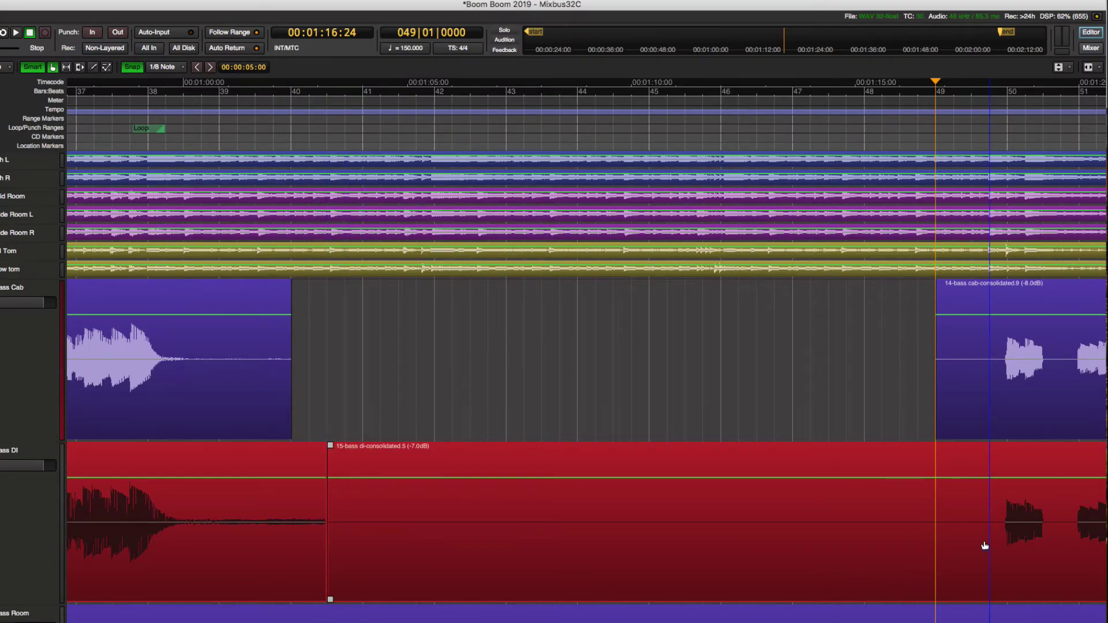
pyautogui.press('s')
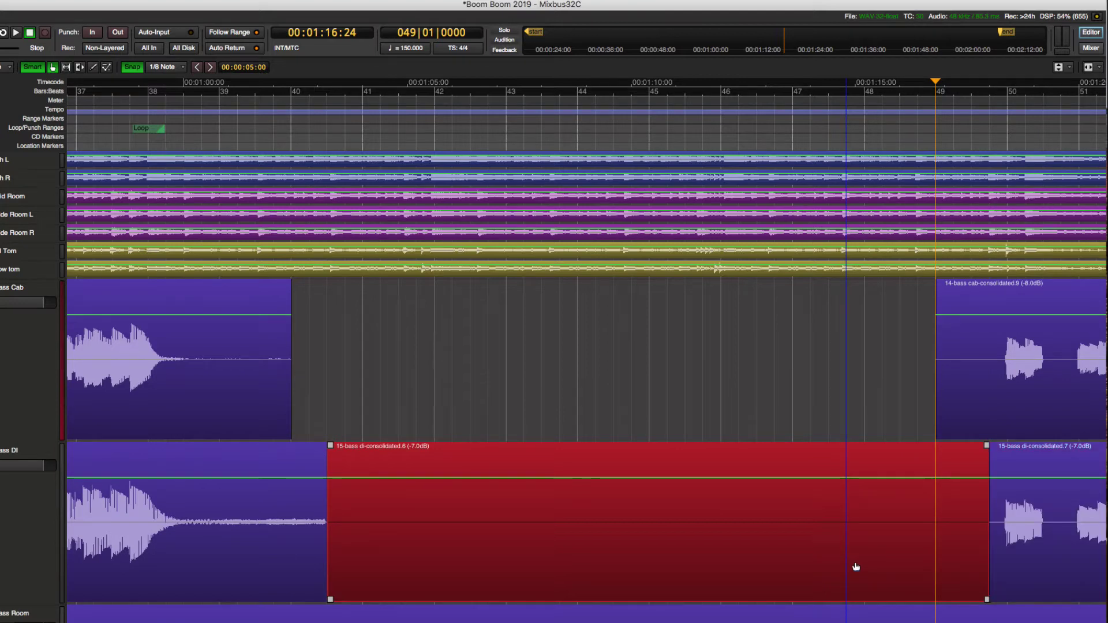
pyautogui.press('Delete')
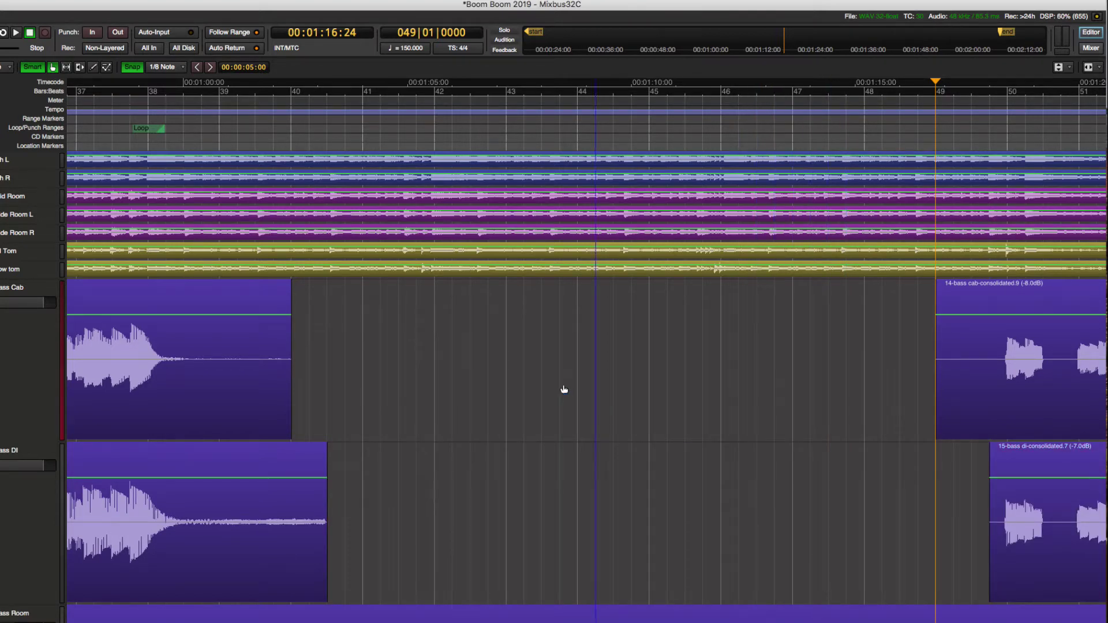
pyautogui.hotkey('ctrl', '_')
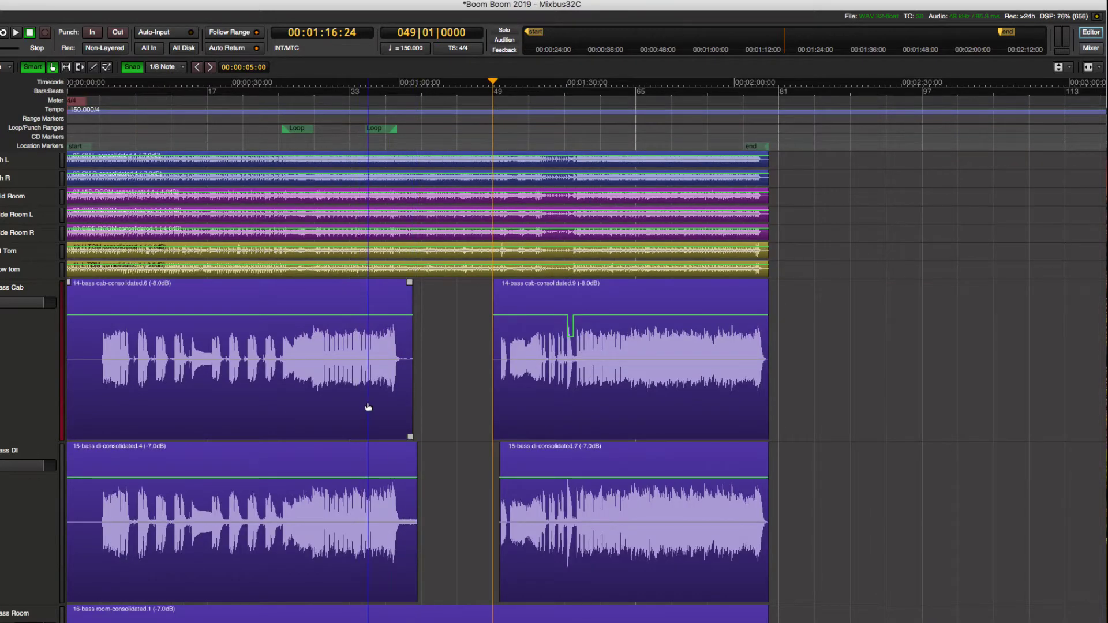
# Zoom in and fit the three Bass Dirt tracks to fill the editor around bar 37.
pyautogui.press('f')
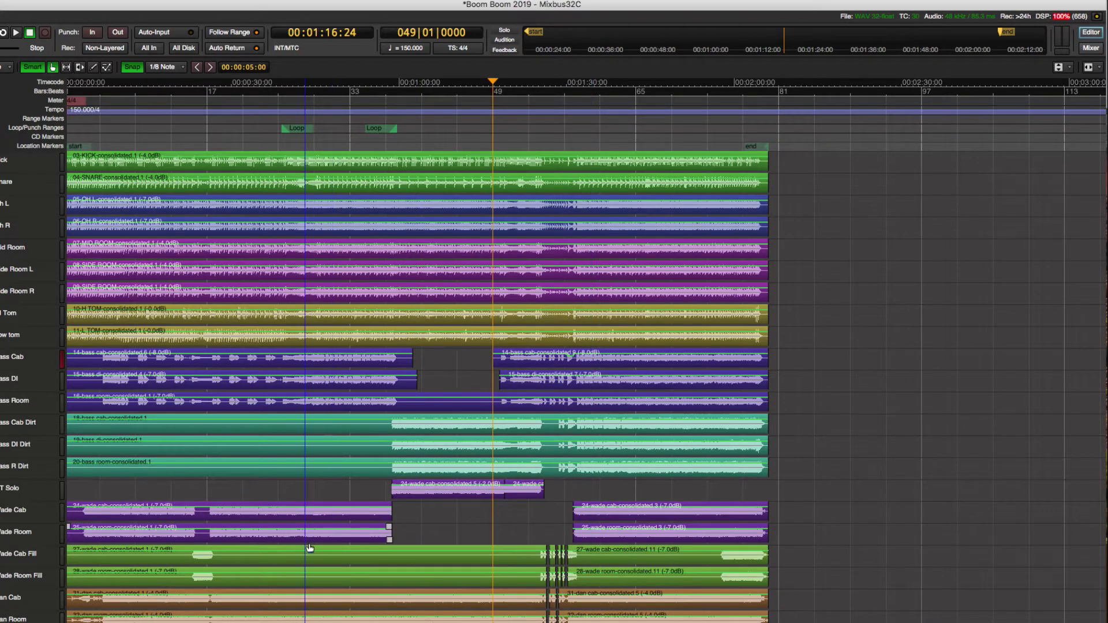
pyautogui.press('=')
pyautogui.moveTo(534, 375); pyautogui.dragTo(577, 414)
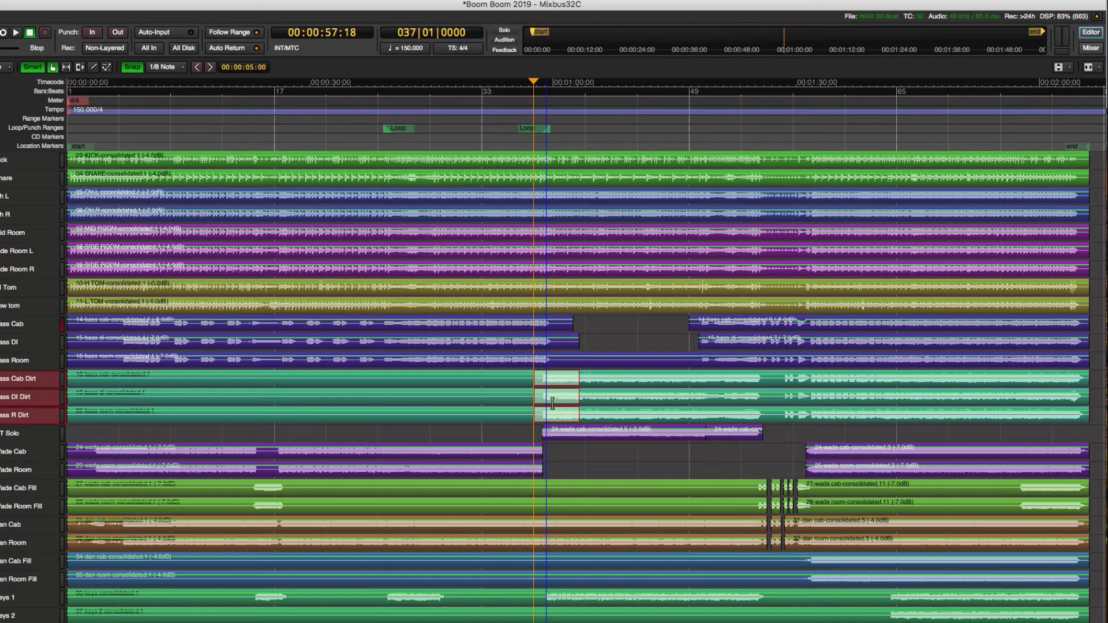
pyautogui.press('f')
pyautogui.click(510, 260)
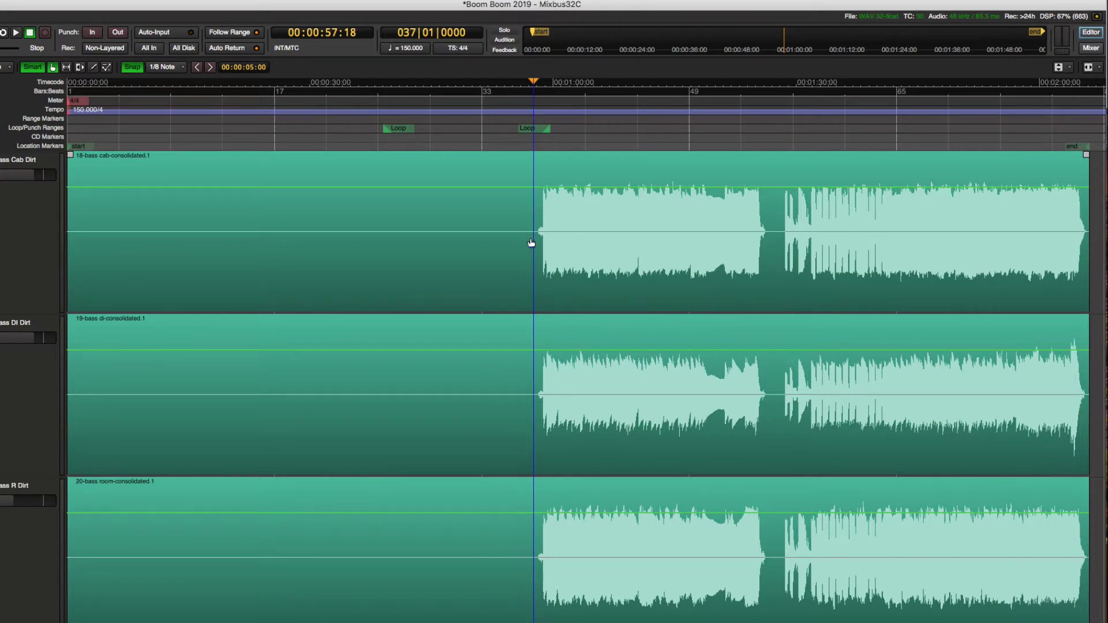
# Split the three Bass Dirt regions at bar 37 and delete the pieces before it.
pyautogui.press('s')
pyautogui.press('s')
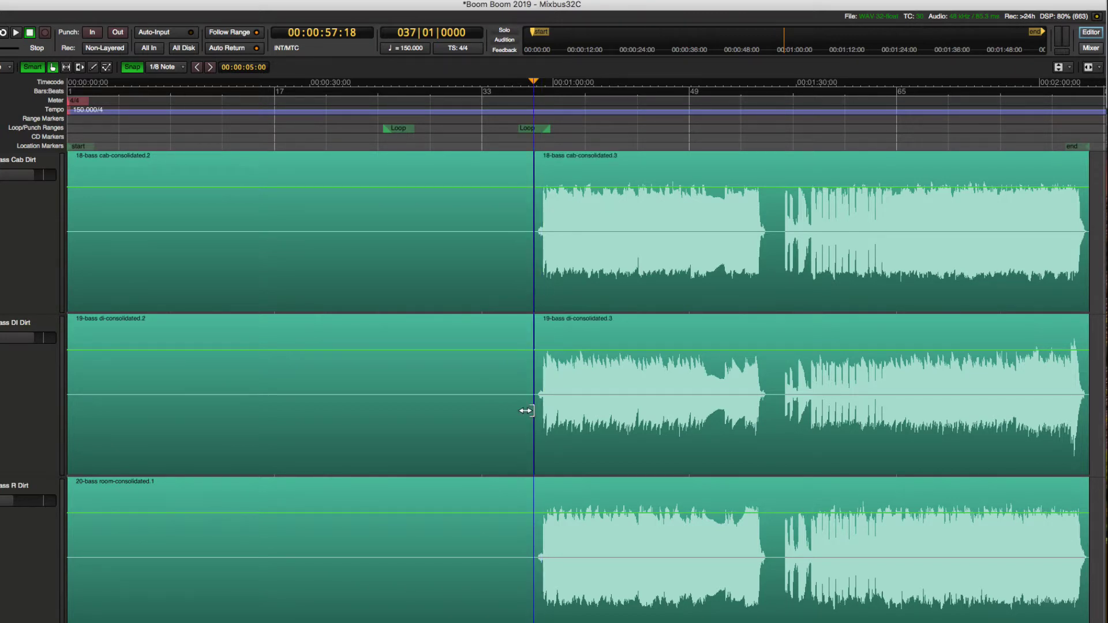
pyautogui.press('s')
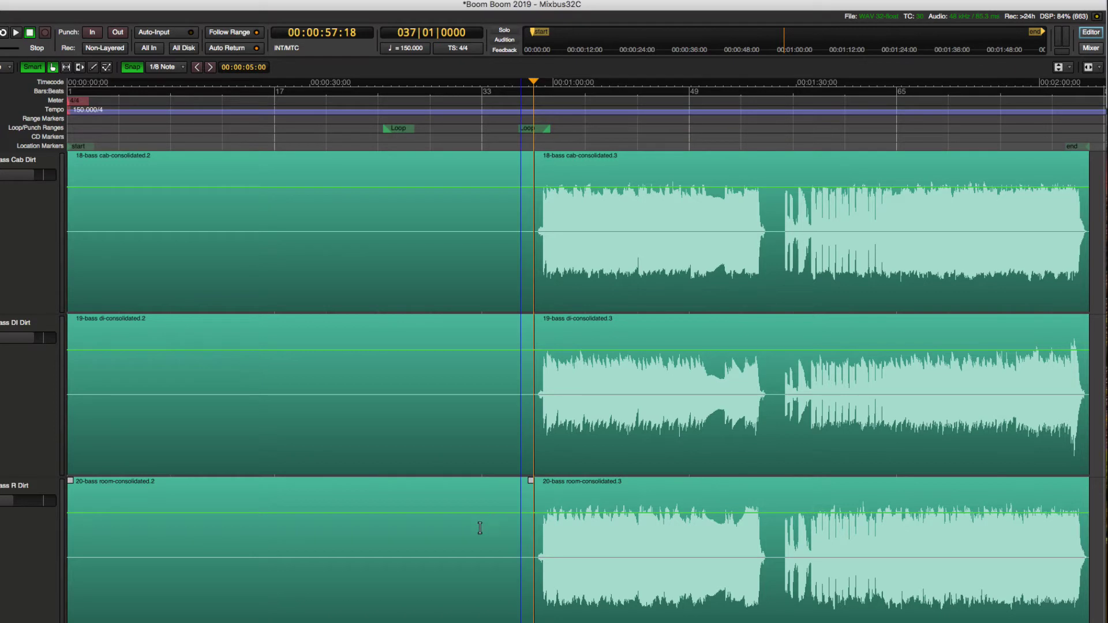
pyautogui.click(453, 574)
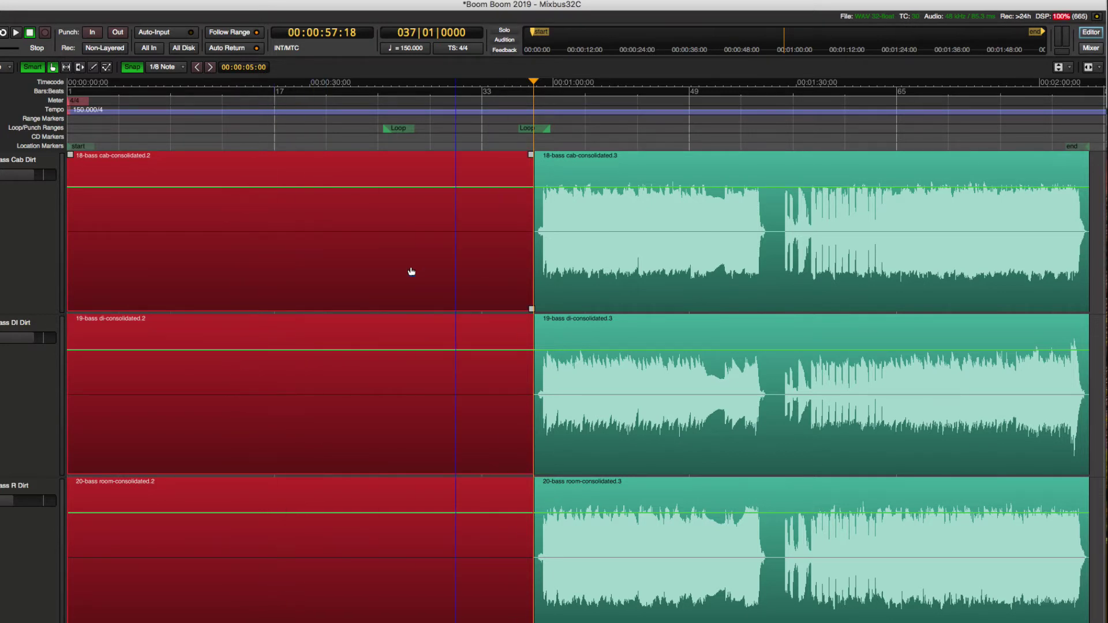
pyautogui.press('Delete')
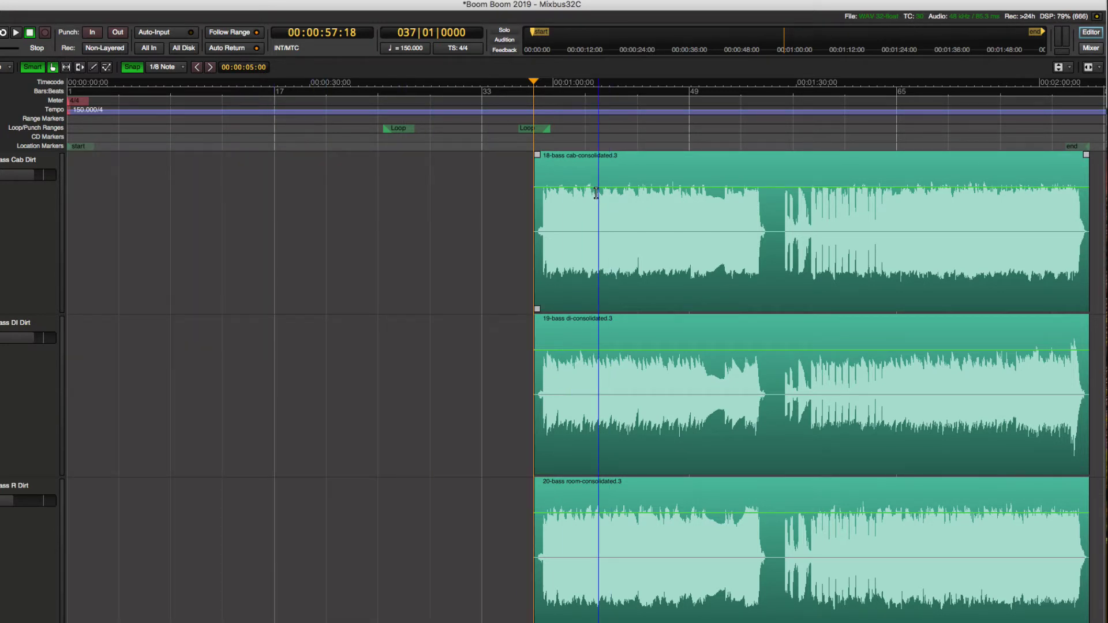
# Split the Bass Dirt regions before bar 55 and after bar 56, delete the middle pieces, zoom out.
pyautogui.click(596, 192)
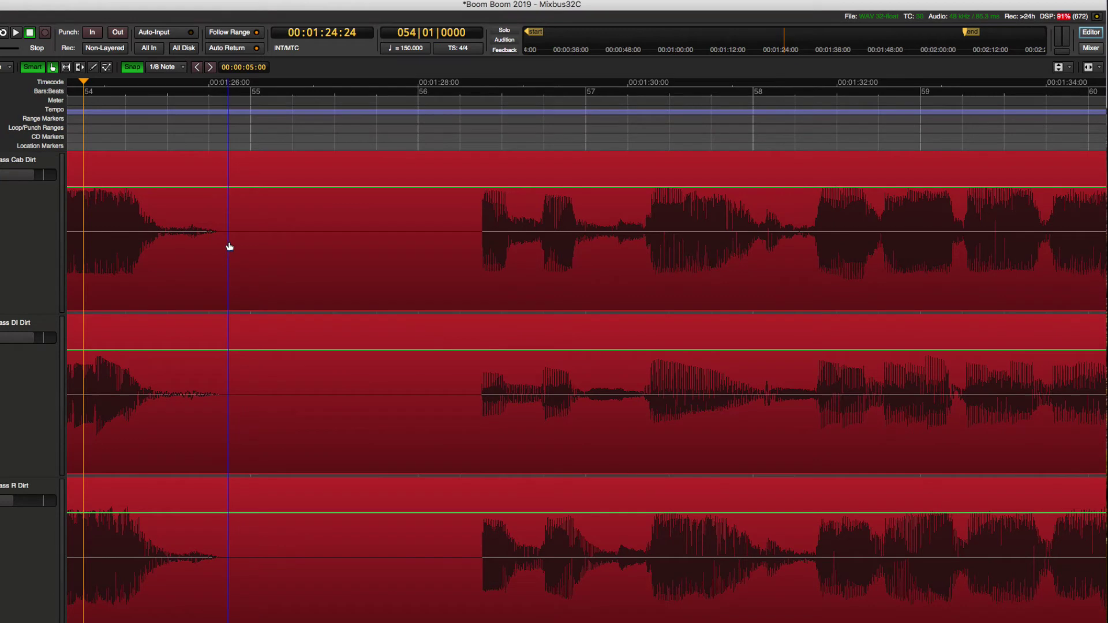
pyautogui.press('s')
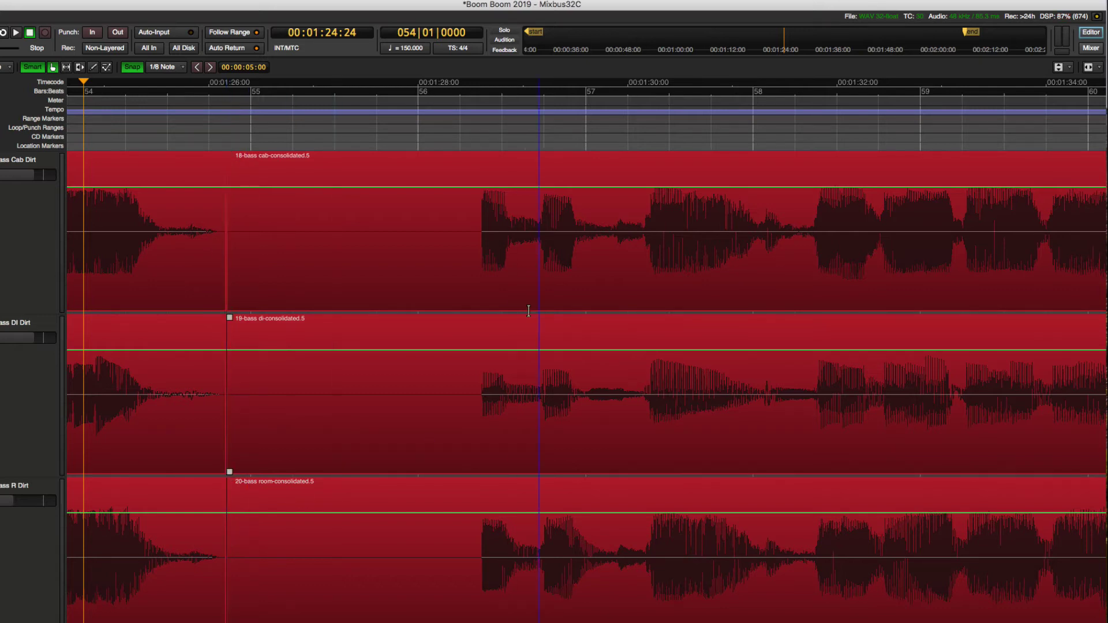
pyautogui.press('s')
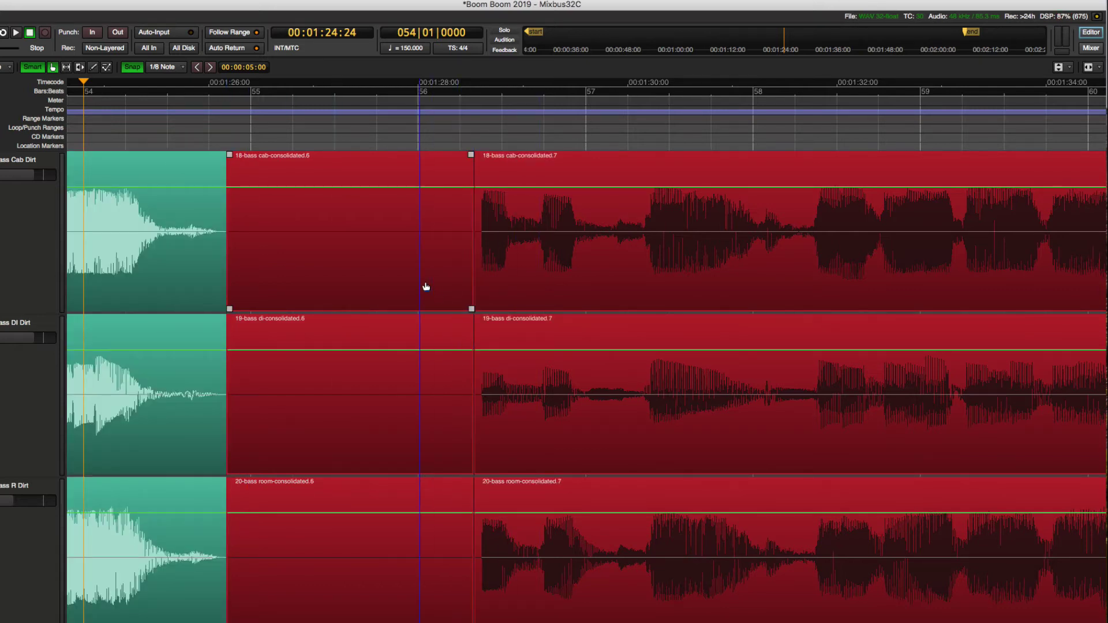
pyautogui.click(426, 286)
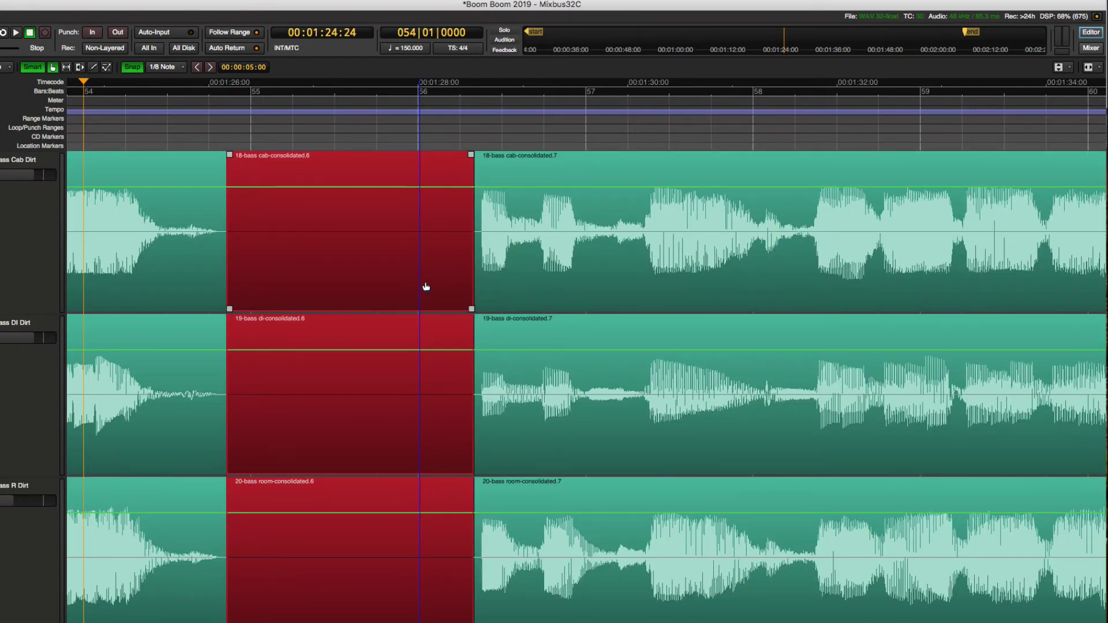
pyautogui.press('Delete')
pyautogui.press('_')
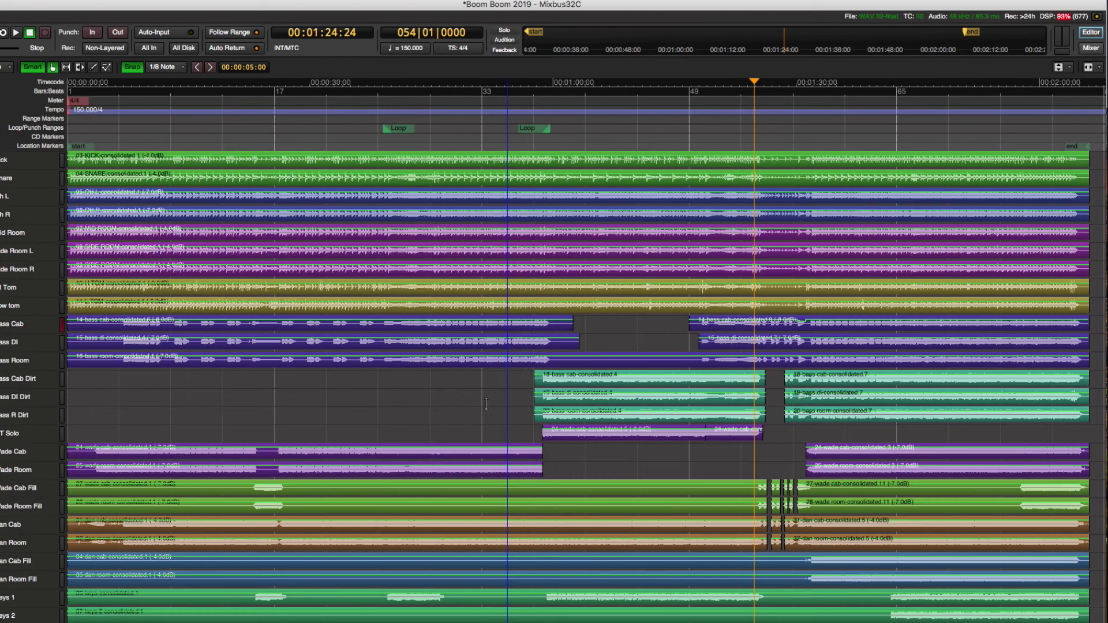